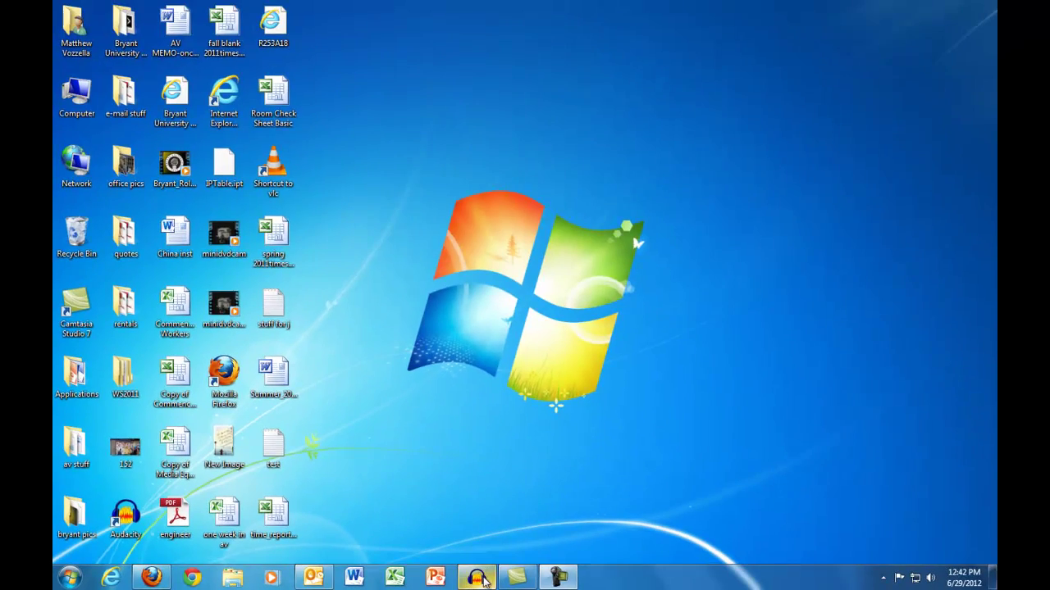
Launch Audacity and select the USB Audio Device microphone as the recording input.
click(482, 577)
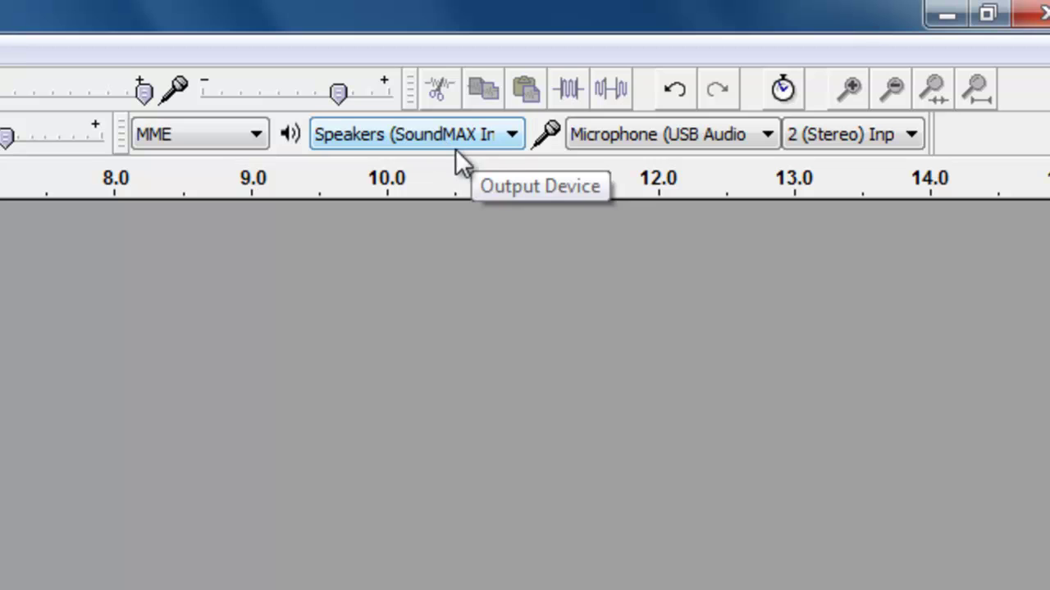
click(761, 136)
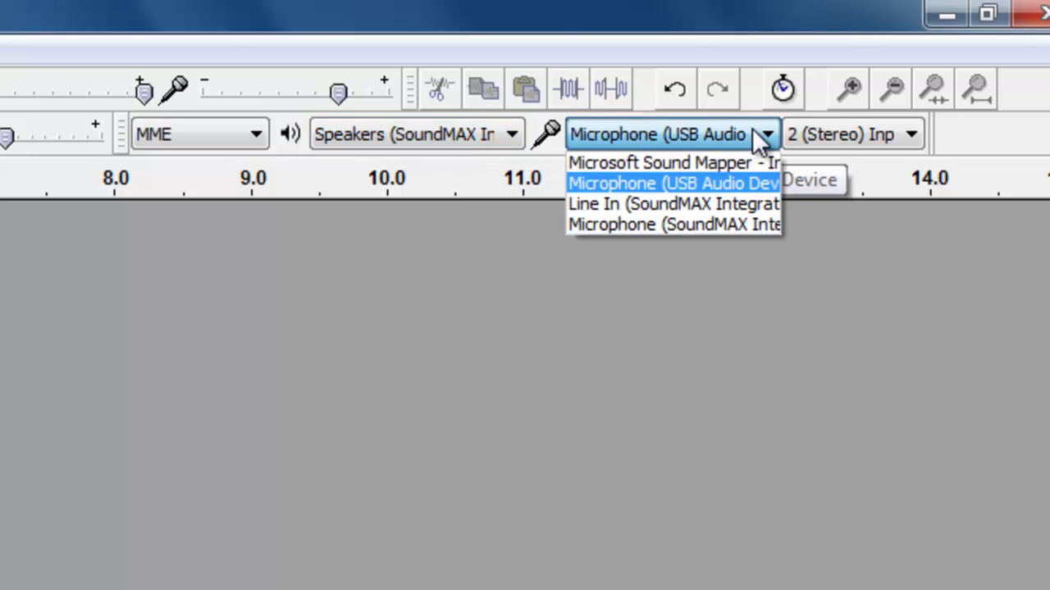
click(657, 184)
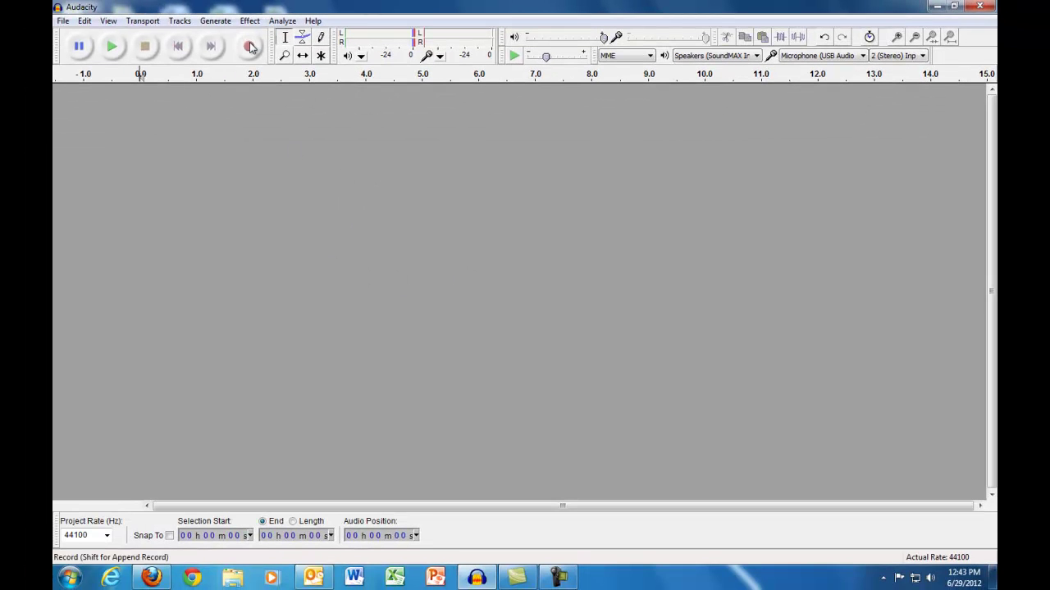
Record a voice clip about 12 seconds long and play back its beginning.
click(250, 47)
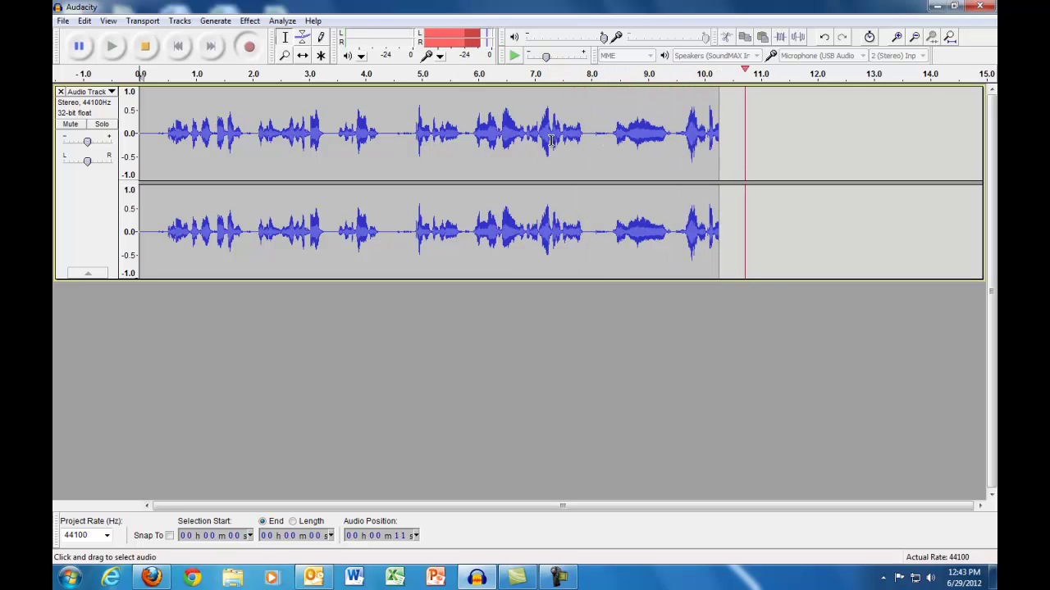
key(space)
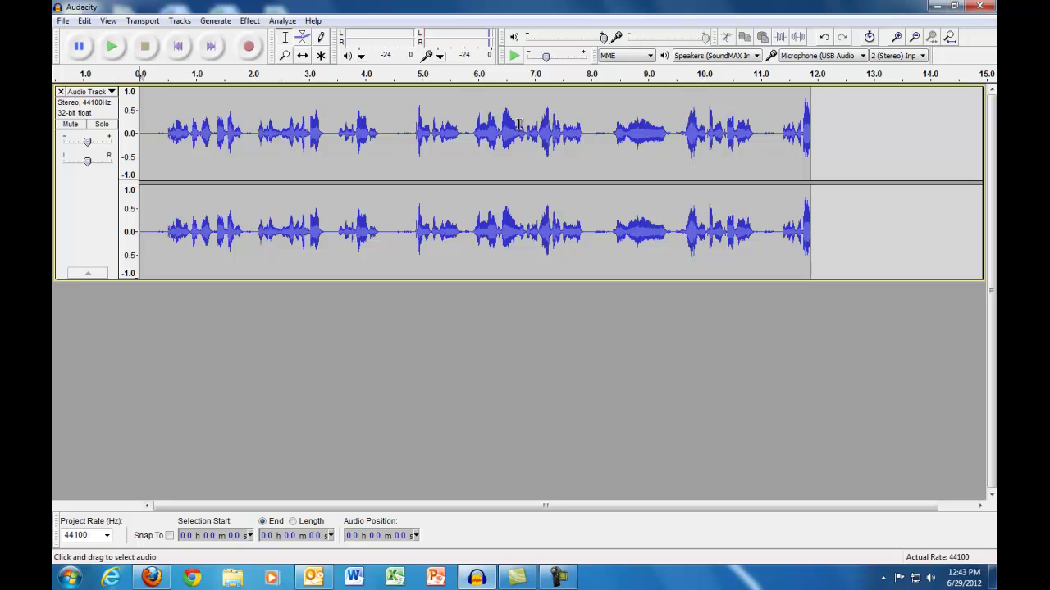
click(111, 48)
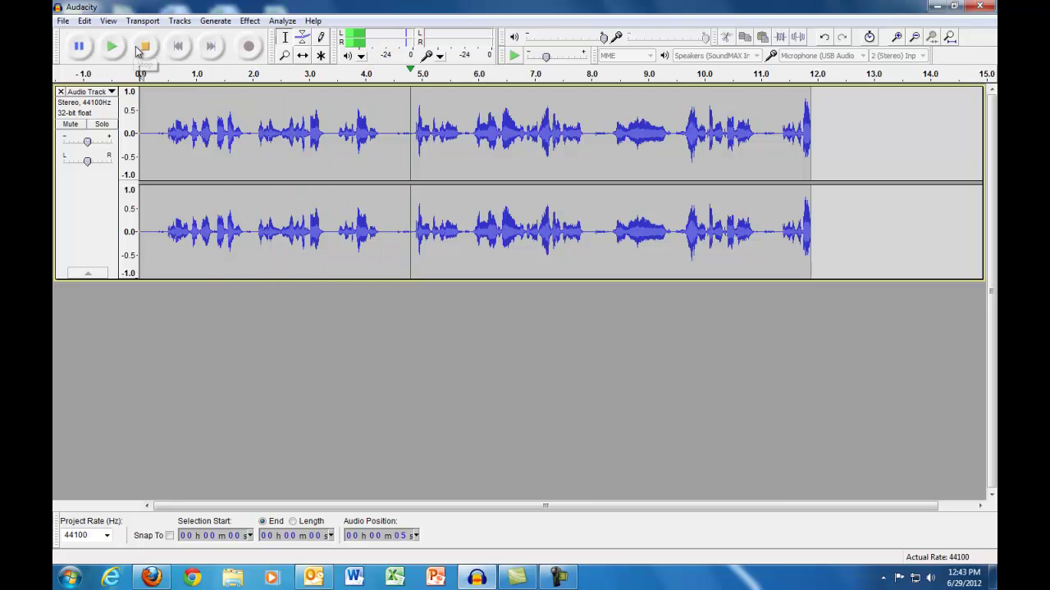
click(137, 47)
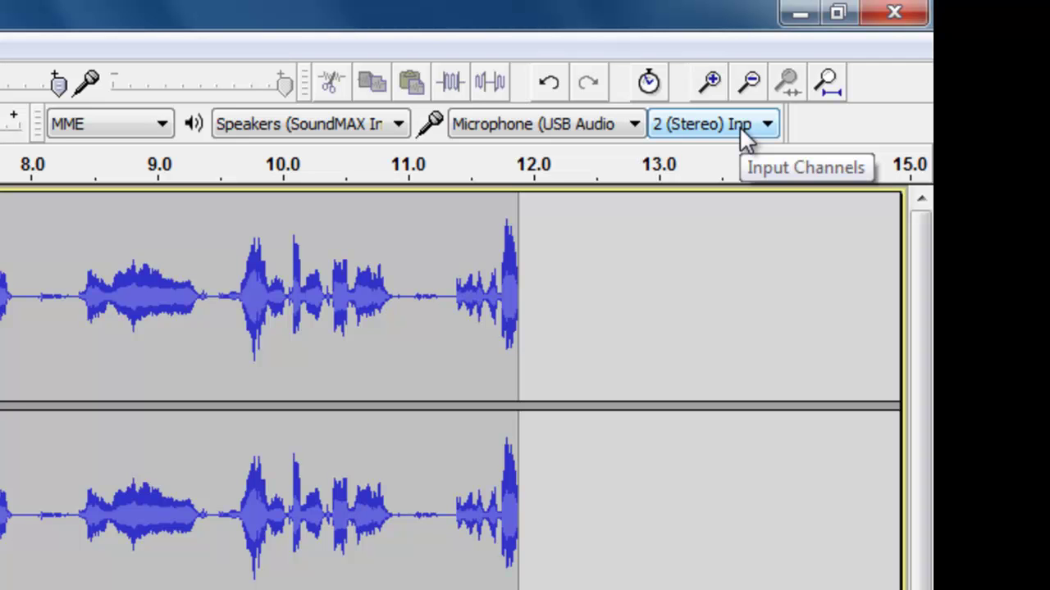
Choose 2 (Stereo) input channels and record a second audio track about 3 seconds long.
click(744, 131)
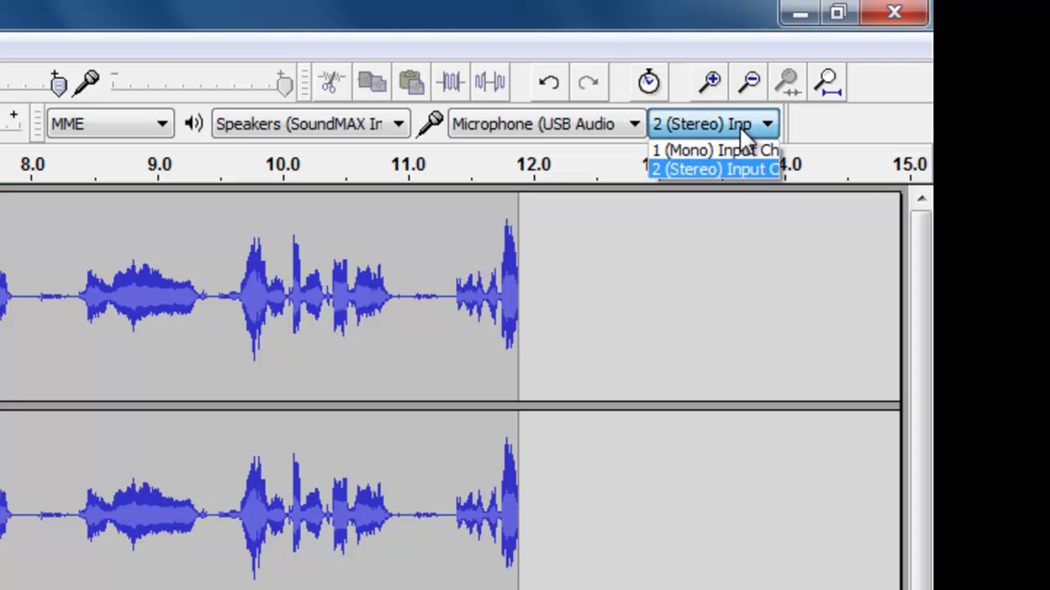
click(738, 169)
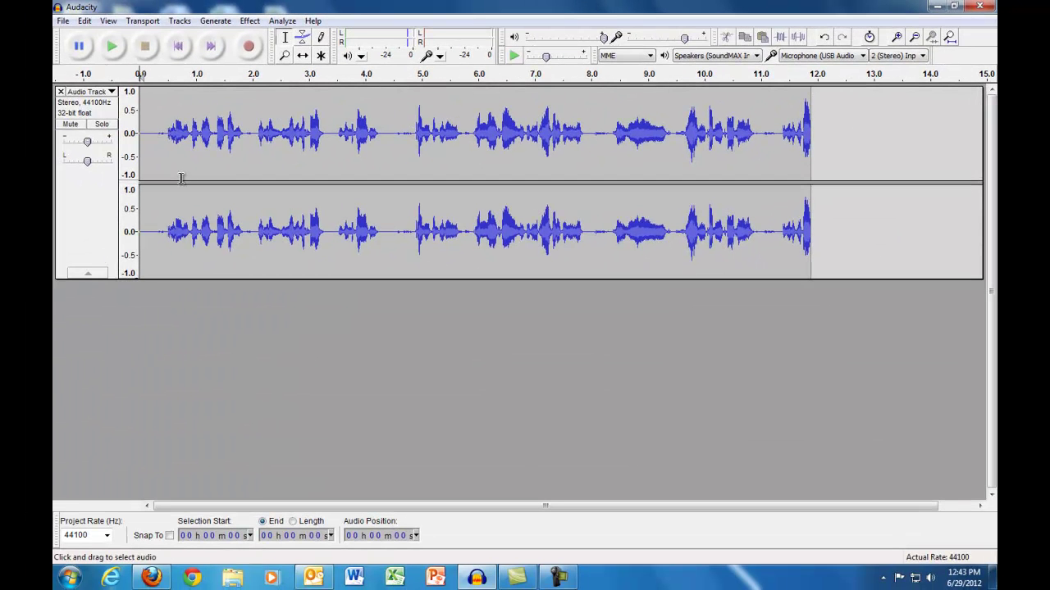
click(249, 46)
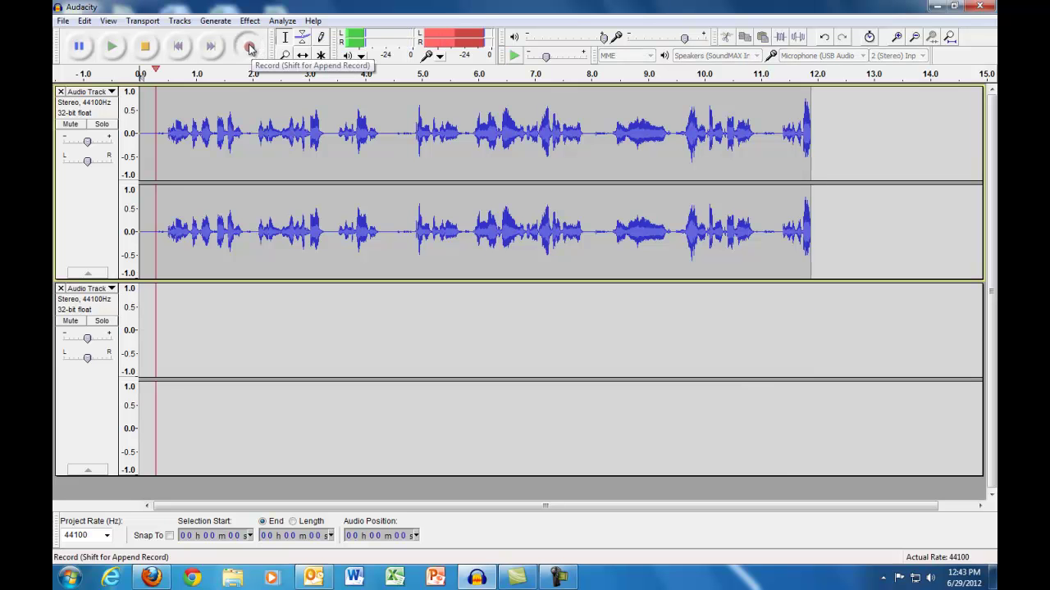
click(146, 48)
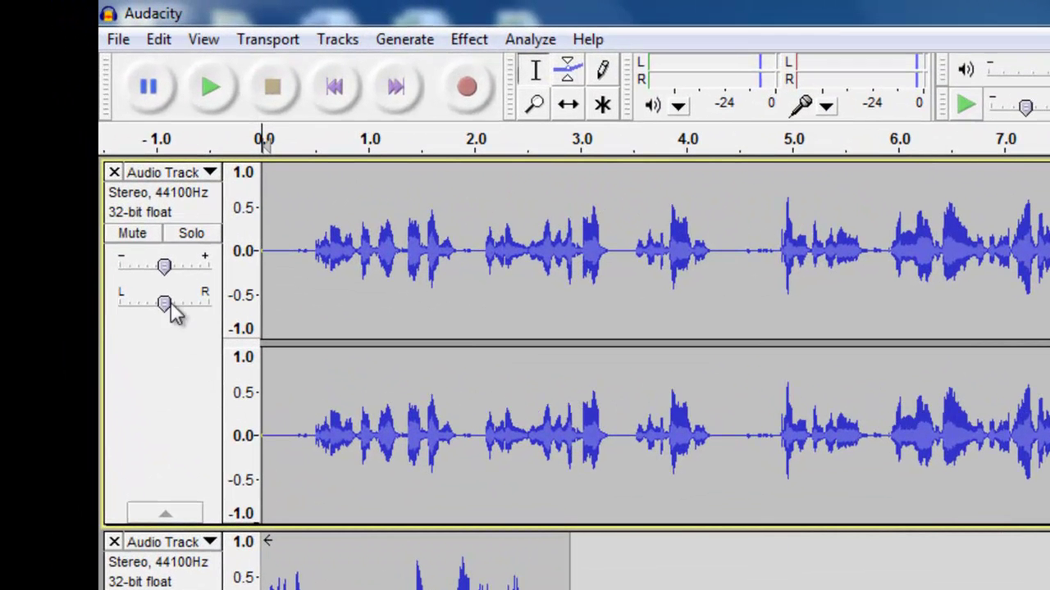
Mute the first track and record a third track about 2 seconds long.
click(144, 232)
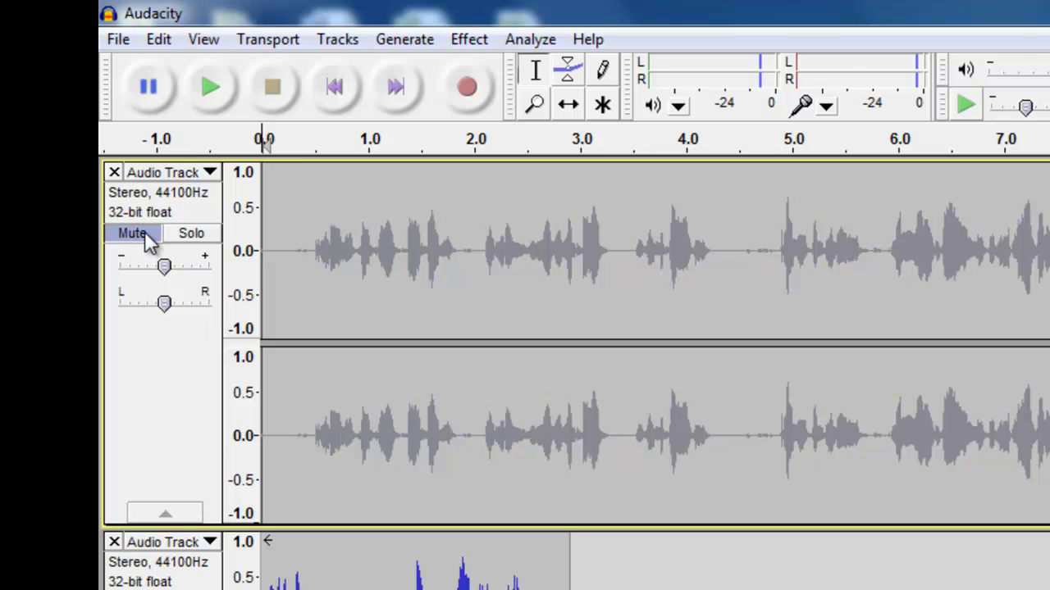
click(468, 87)
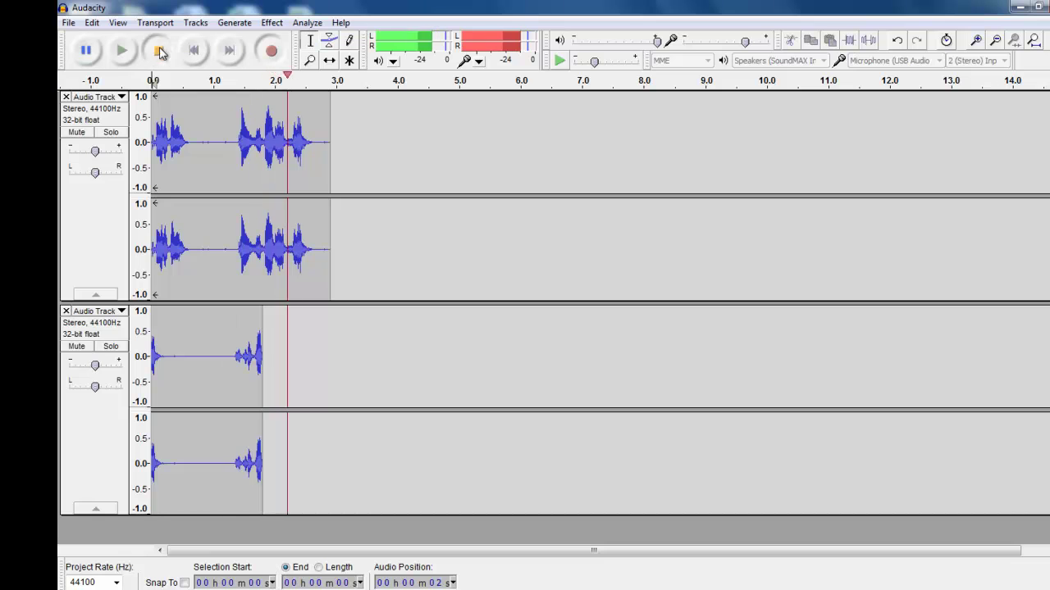
click(159, 51)
Mute the second and third tracks and record a fourth track about 5.6 seconds long.
click(77, 132)
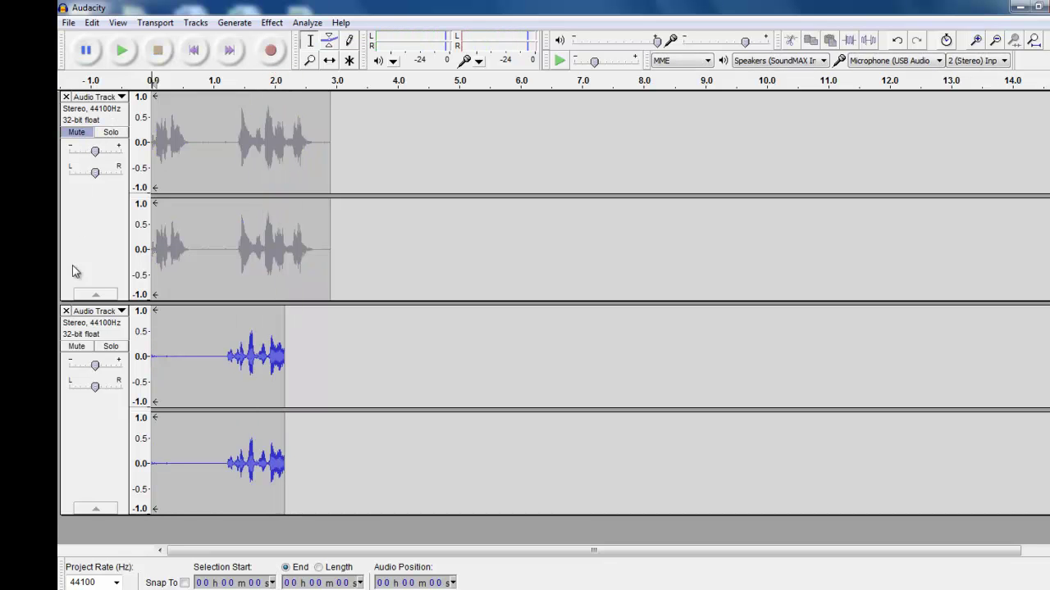
click(77, 346)
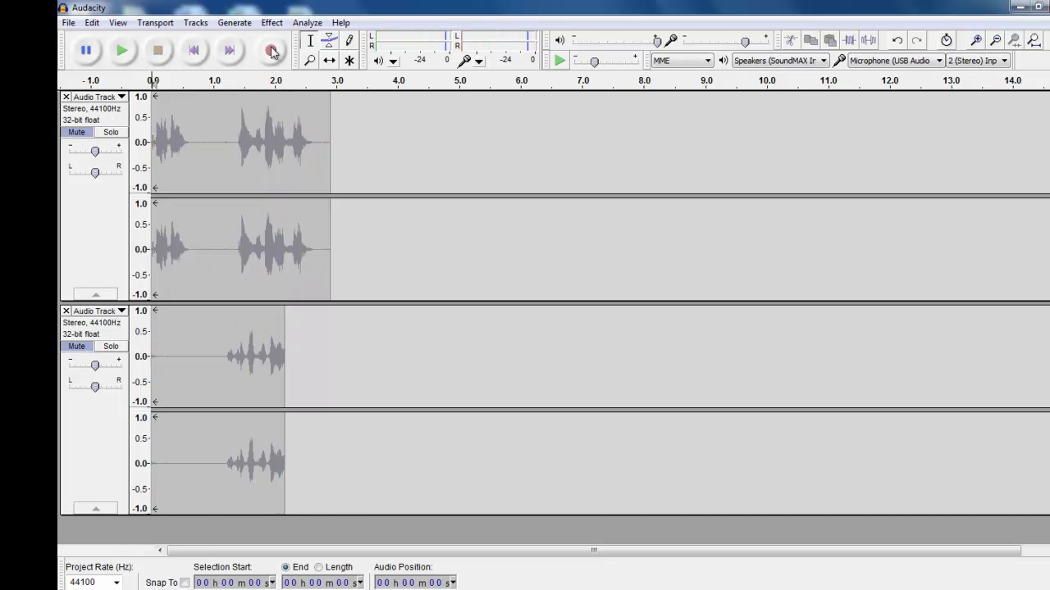
click(271, 51)
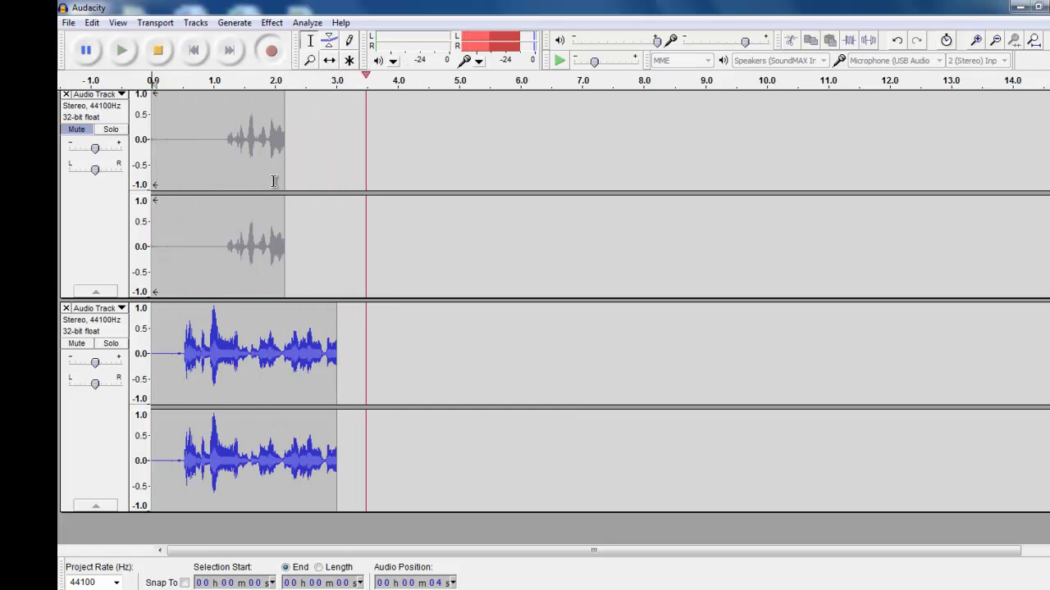
click(160, 50)
Unmute the first three tracks and play all four tracks together briefly.
scroll(83, 238, up, 1)
click(79, 176)
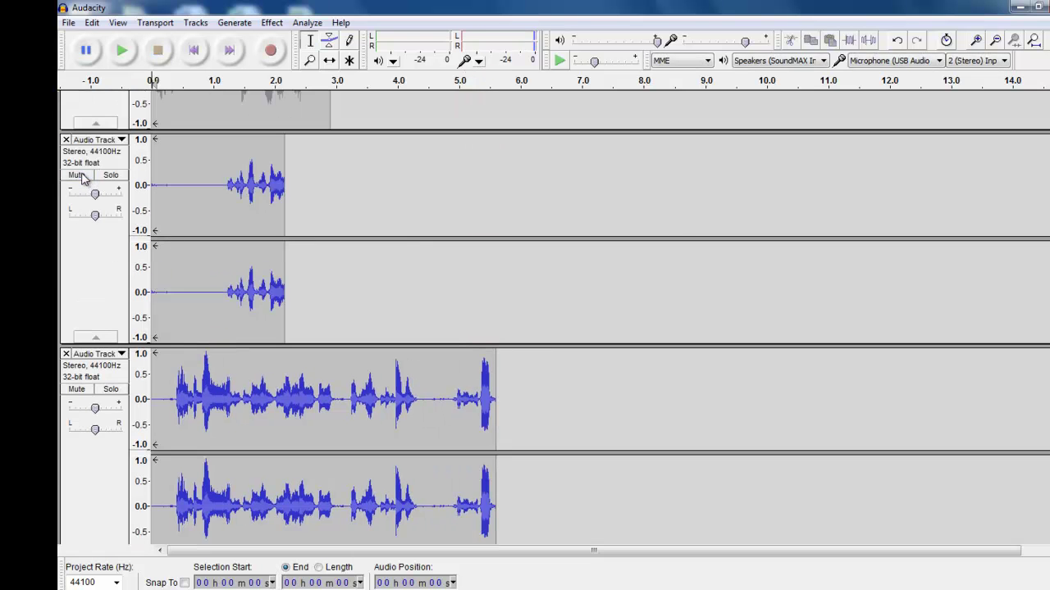
scroll(84, 184, up, 5)
click(88, 190)
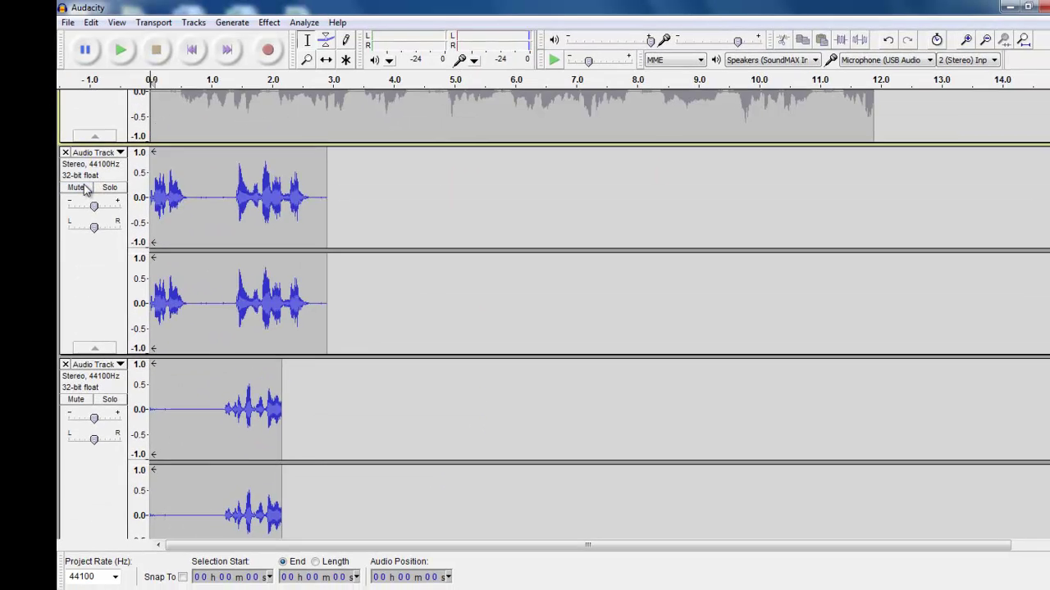
scroll(86, 190, up, 2)
click(77, 134)
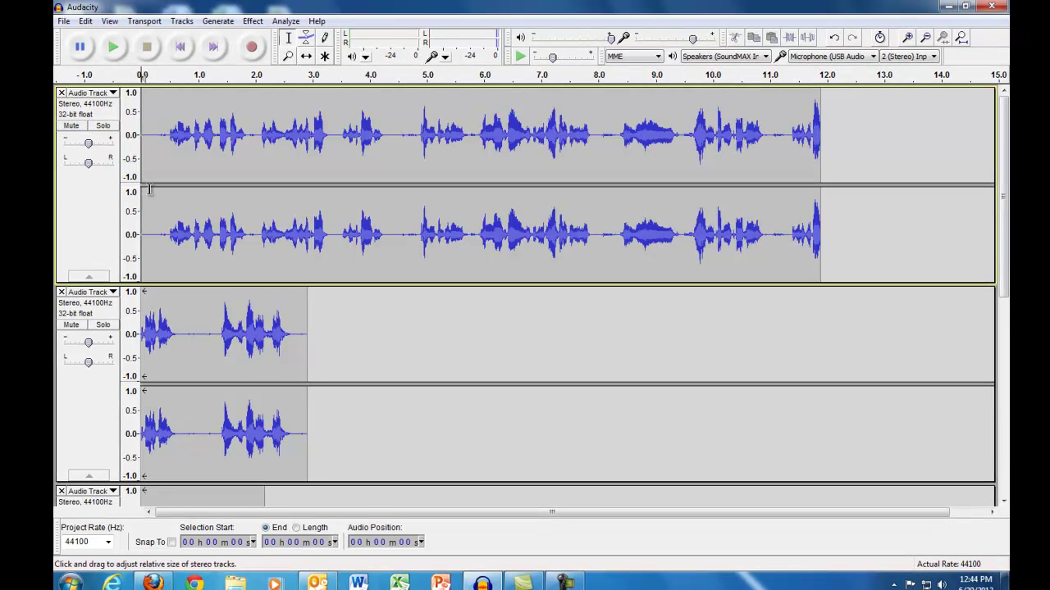
click(114, 50)
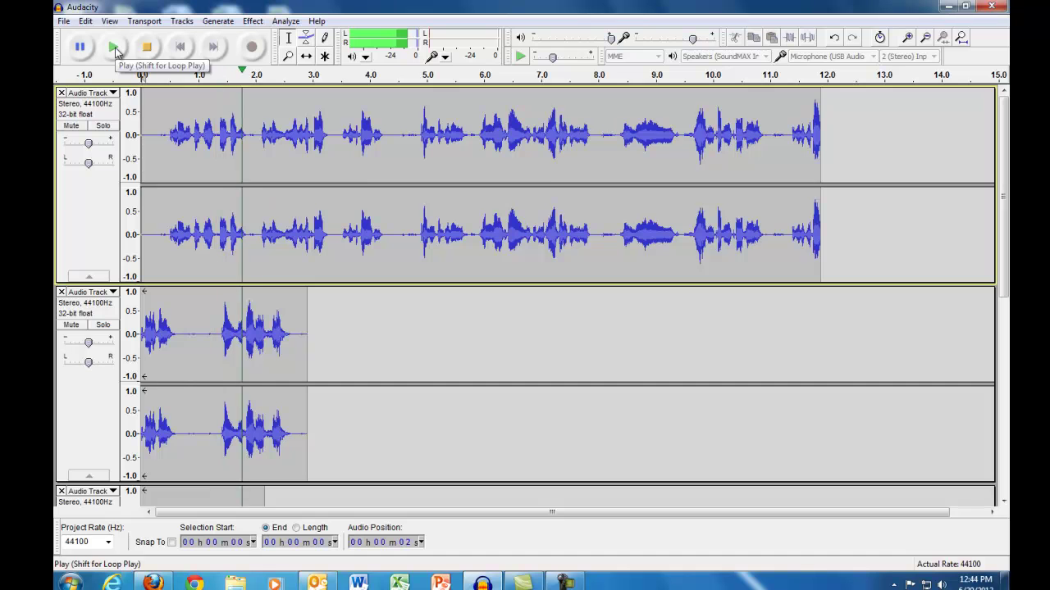
click(147, 47)
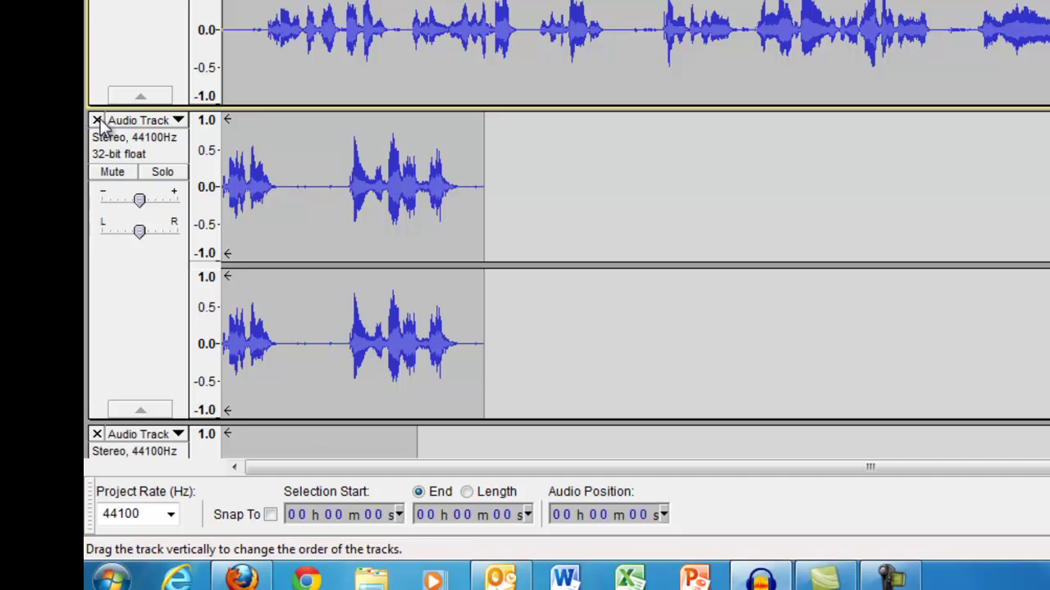
Delete the second, third and fourth tracks, keeping only the first recording.
click(97, 120)
click(96, 120)
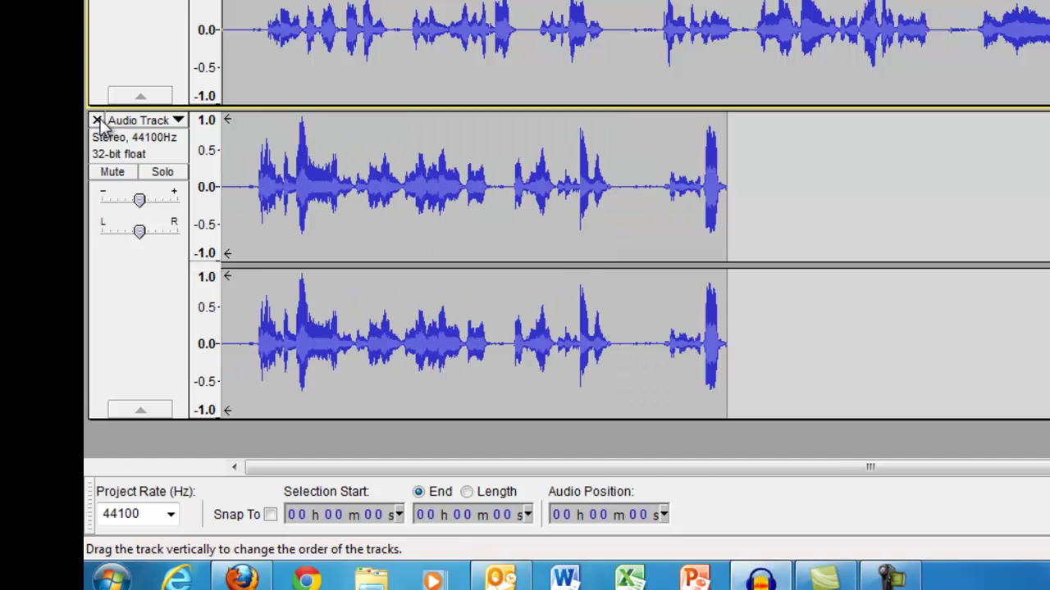
click(97, 120)
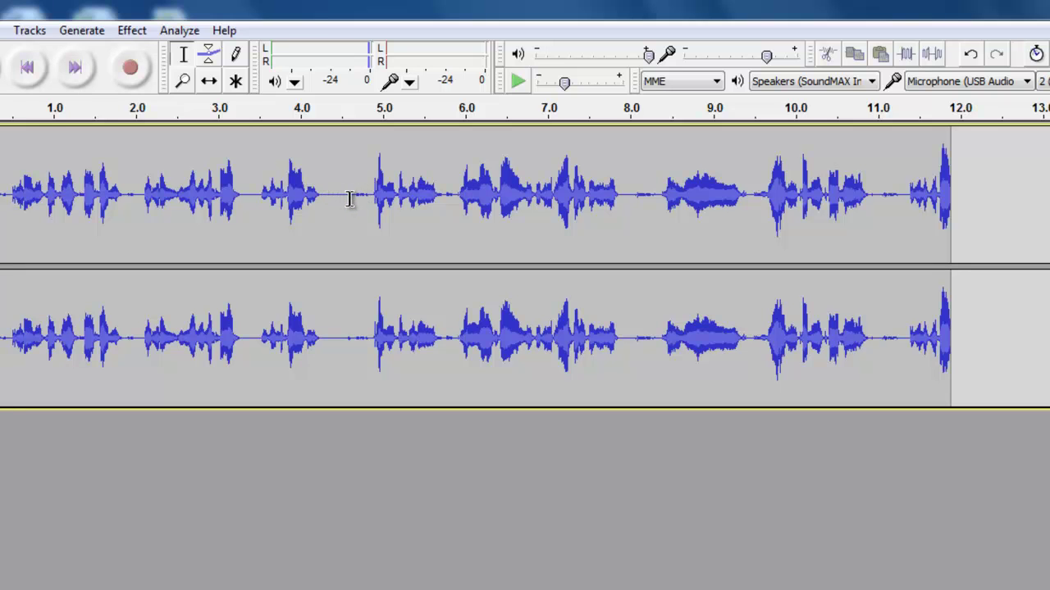
Cut the quiet section between about 4.3 and 4.8 seconds, and undo the cut.
click(183, 56)
drag(323, 197, 370, 203)
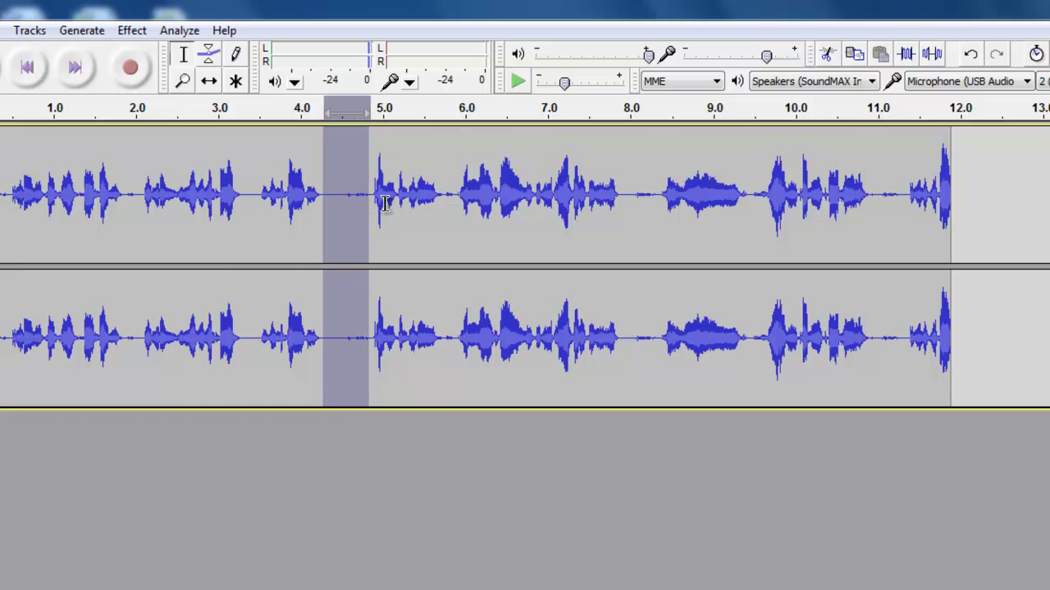
click(828, 55)
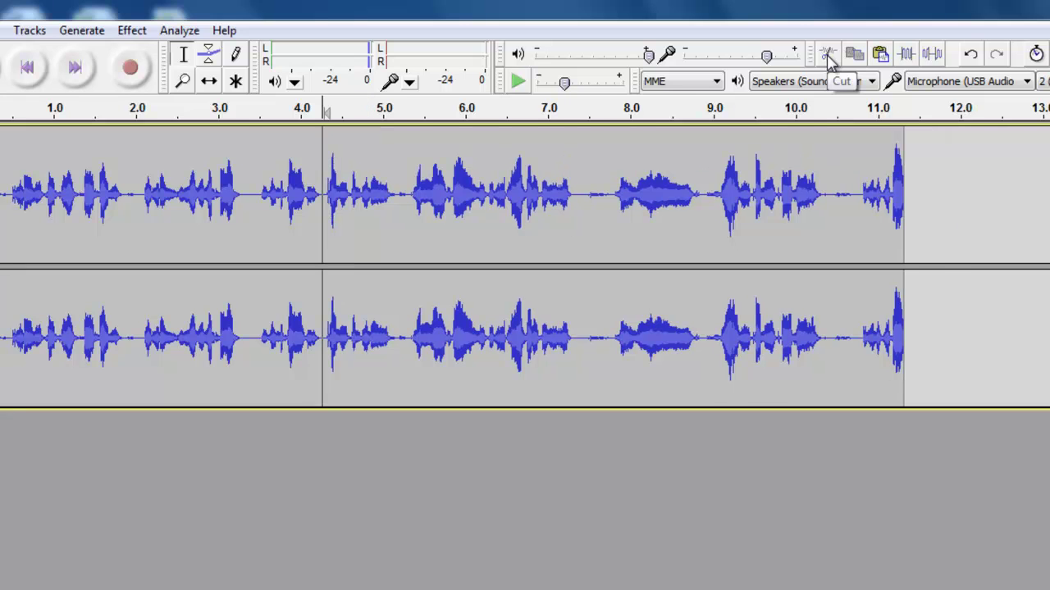
click(972, 56)
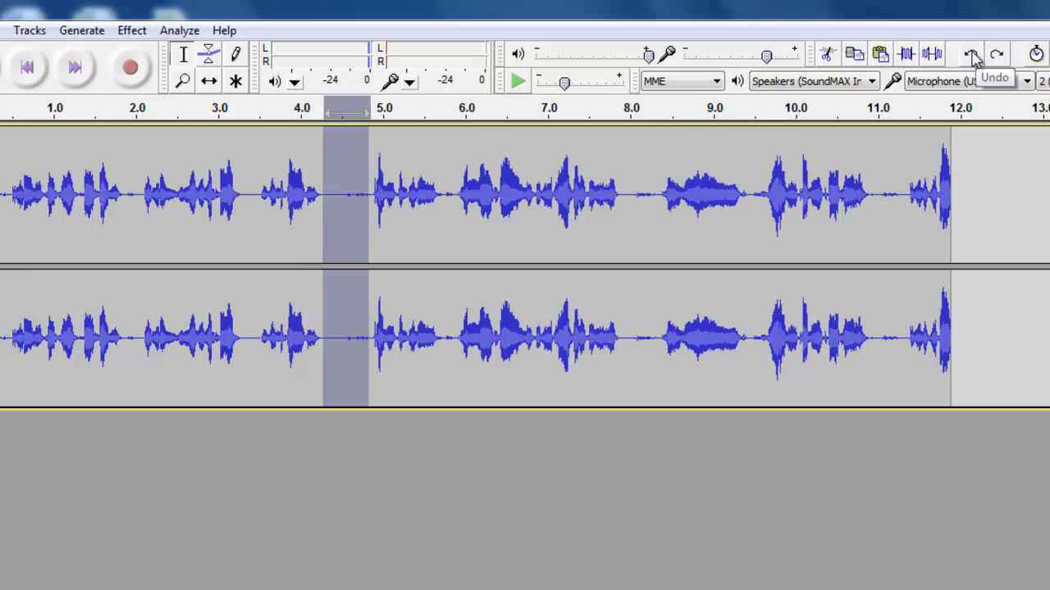
Try trimming the track to the selected quiet section and silencing that section, undoing each edit.
click(907, 54)
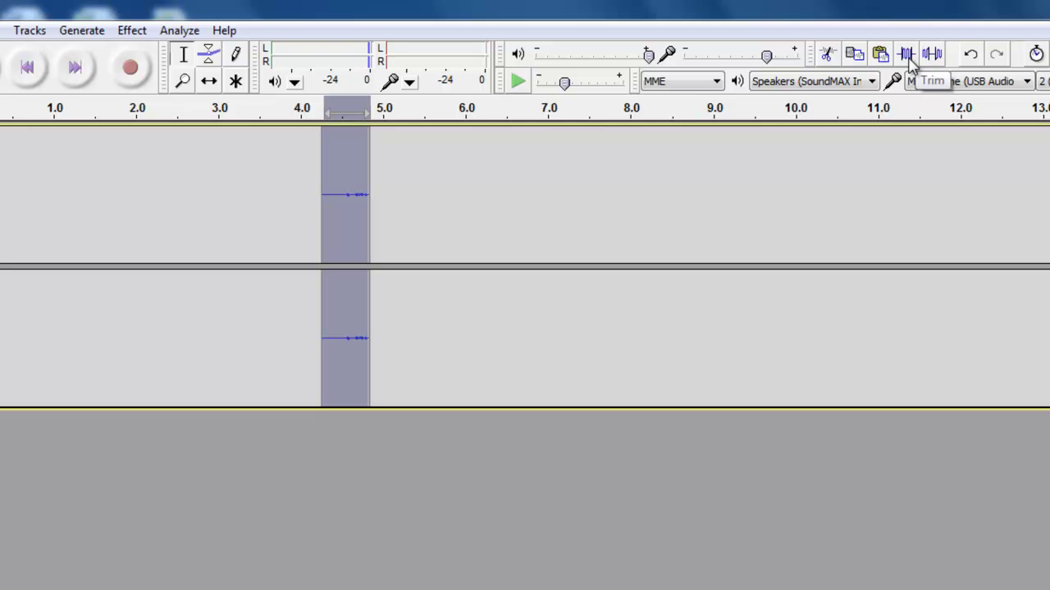
click(972, 56)
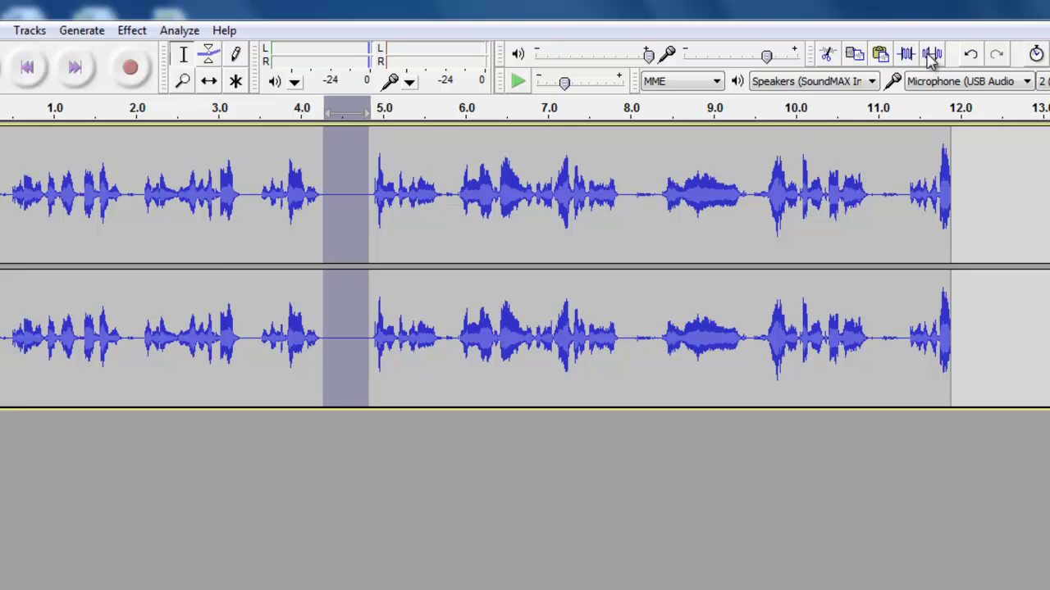
click(971, 55)
Place the cursor near 5 seconds, magnify the waveform there for inspection, and zoom back out.
click(381, 155)
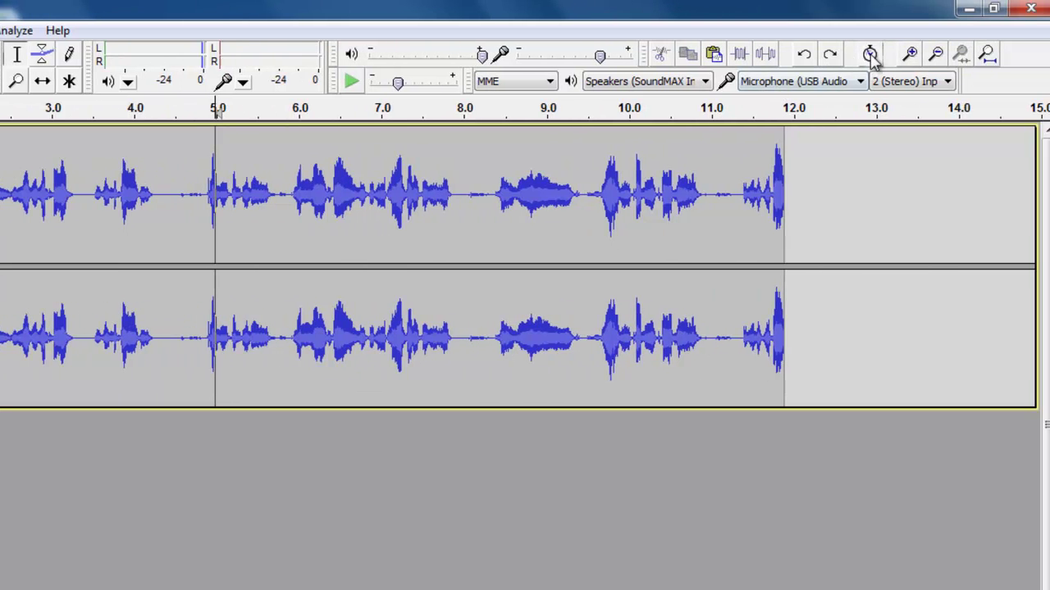
click(1049, 53)
click(896, 54)
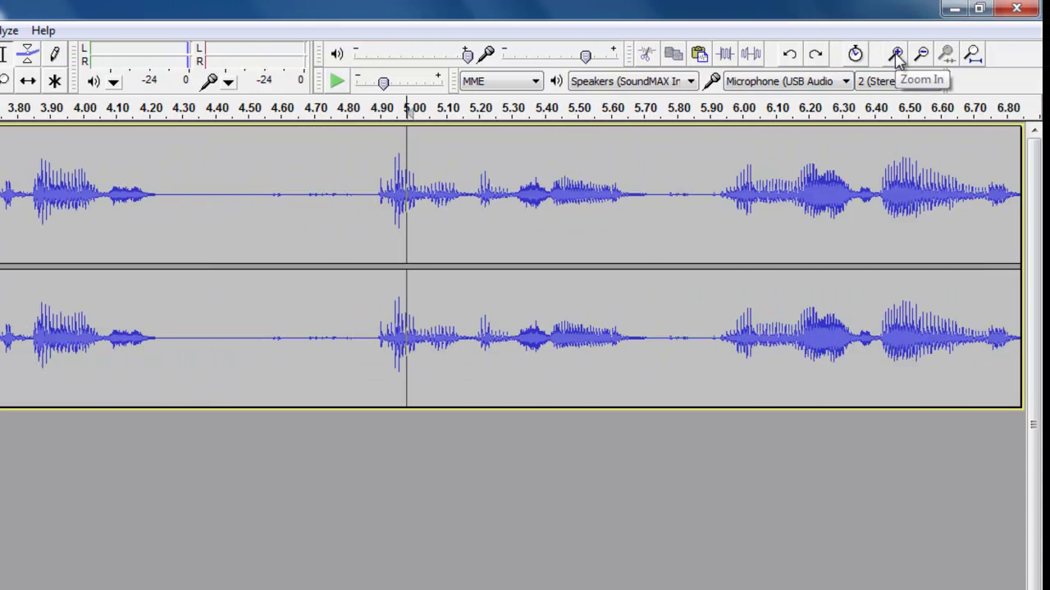
click(896, 54)
click(896, 54)
click(896, 54)
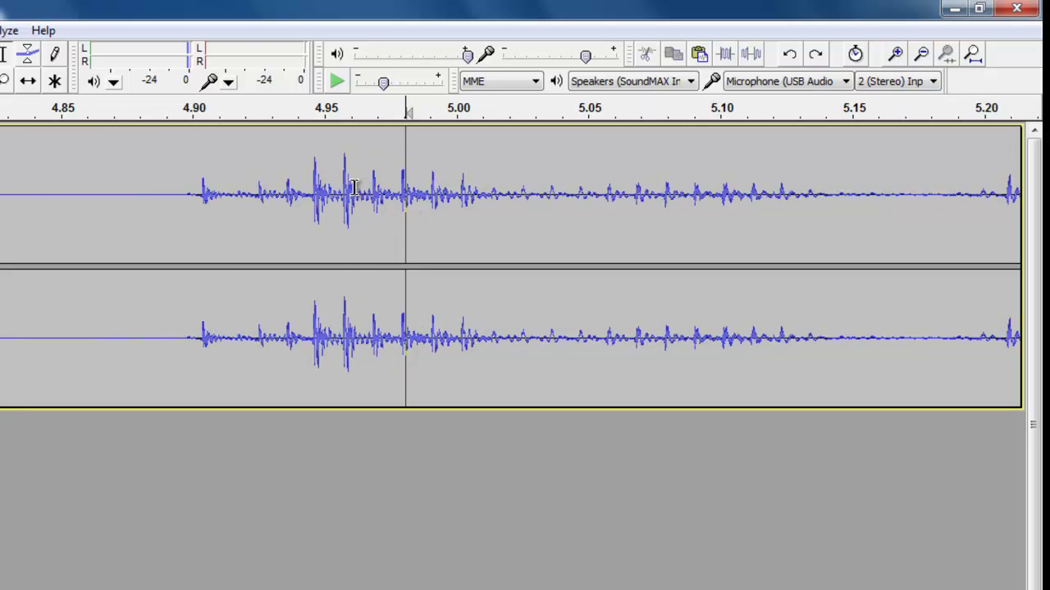
click(921, 54)
click(921, 54)
click(921, 54)
click(921, 54)
click(921, 54)
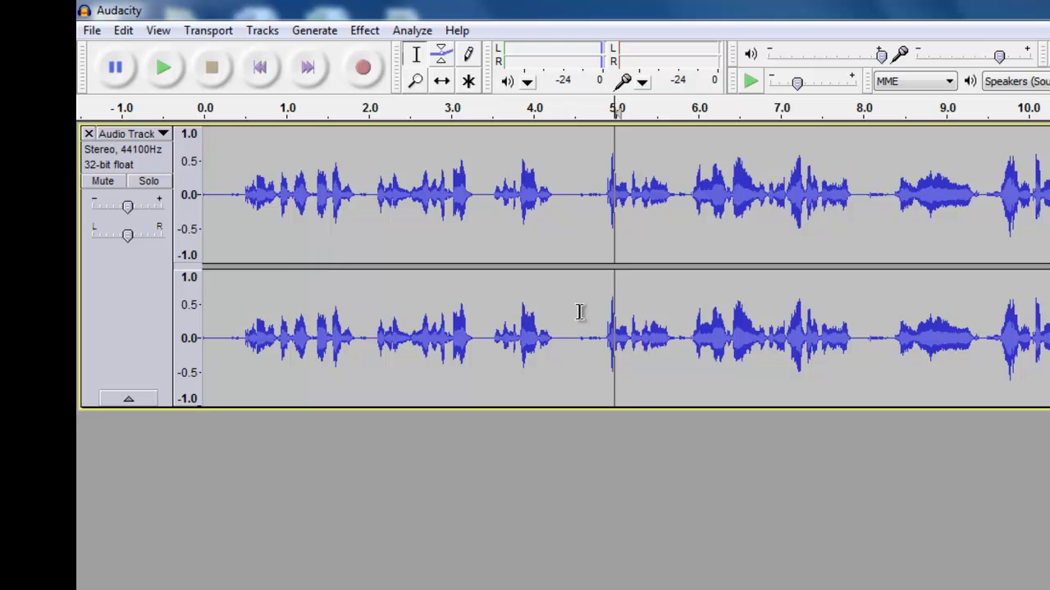
Export the recording to the Desktop as an MP3 file named test, accepting the metadata with all tags left blank.
click(457, 30)
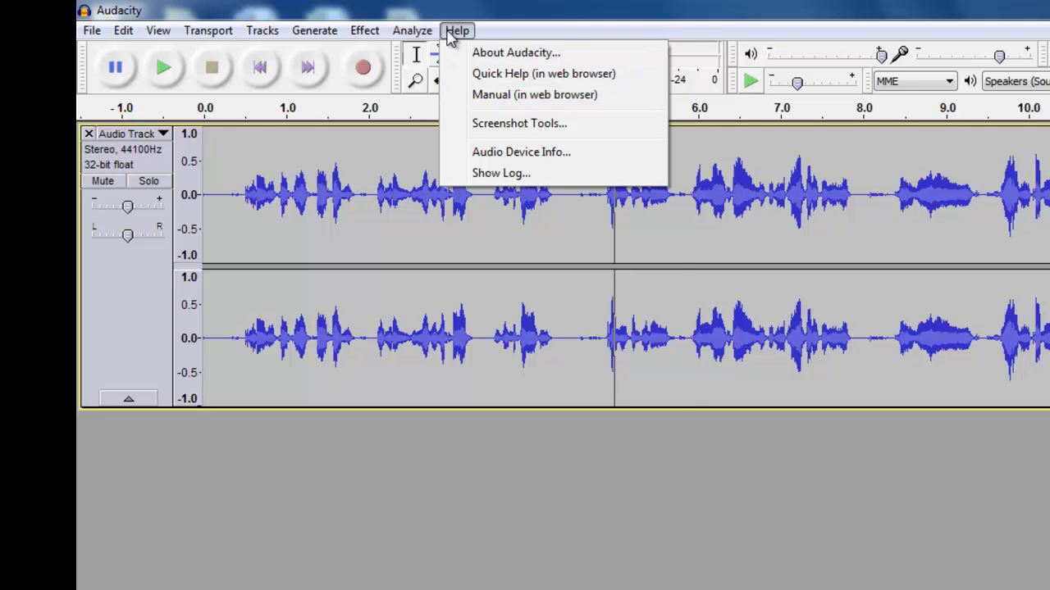
mouse_move(364, 37)
mouse_move(94, 37)
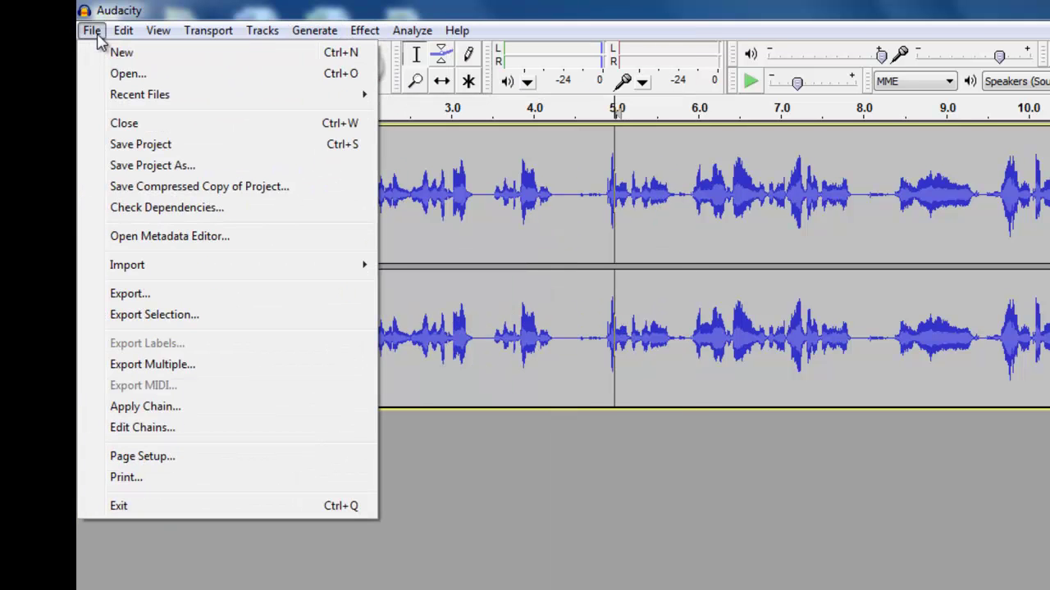
click(159, 297)
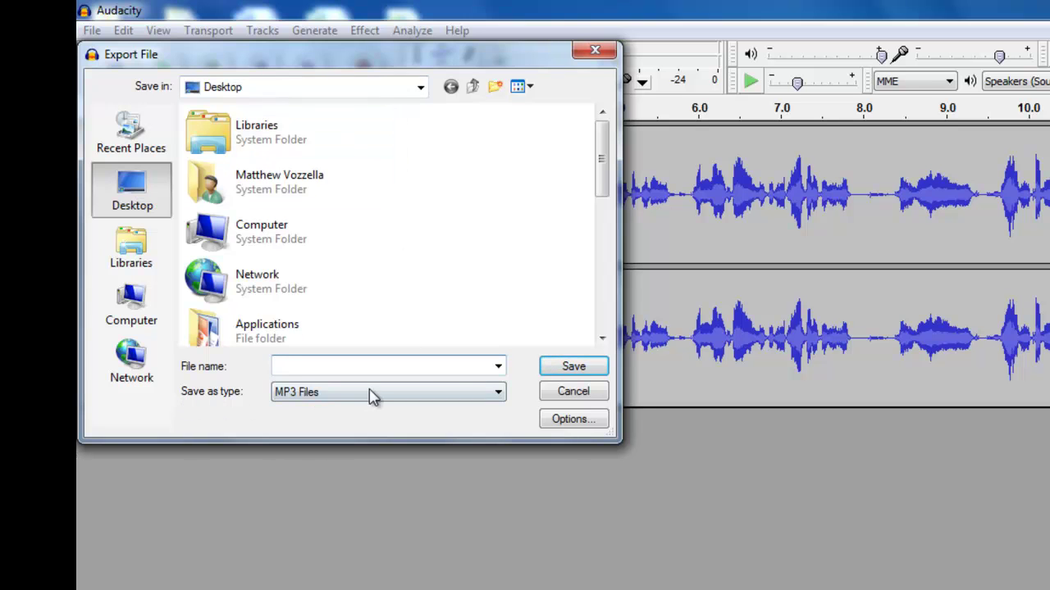
click(499, 394)
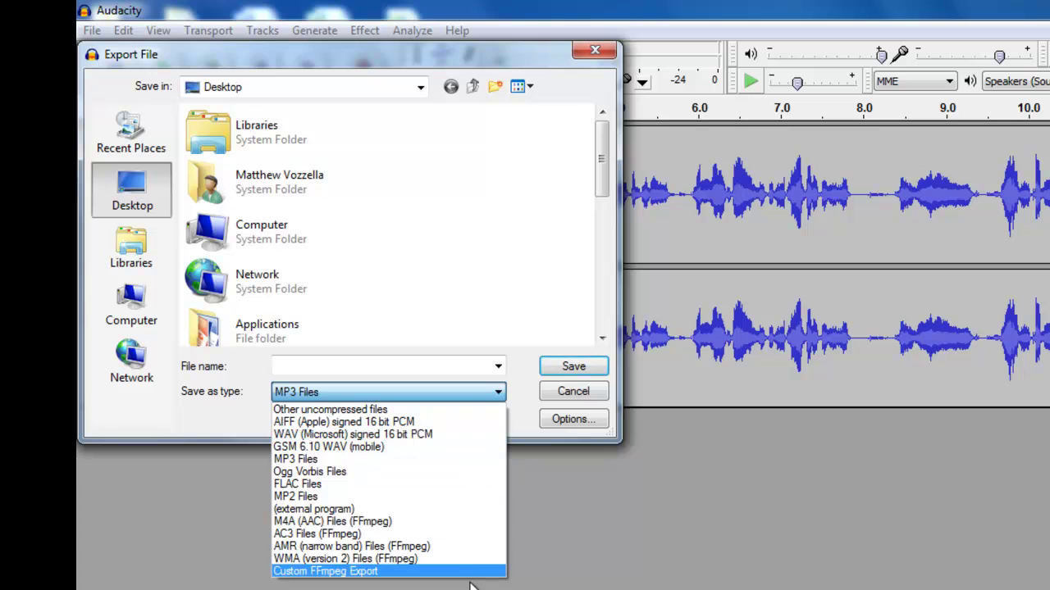
click(443, 459)
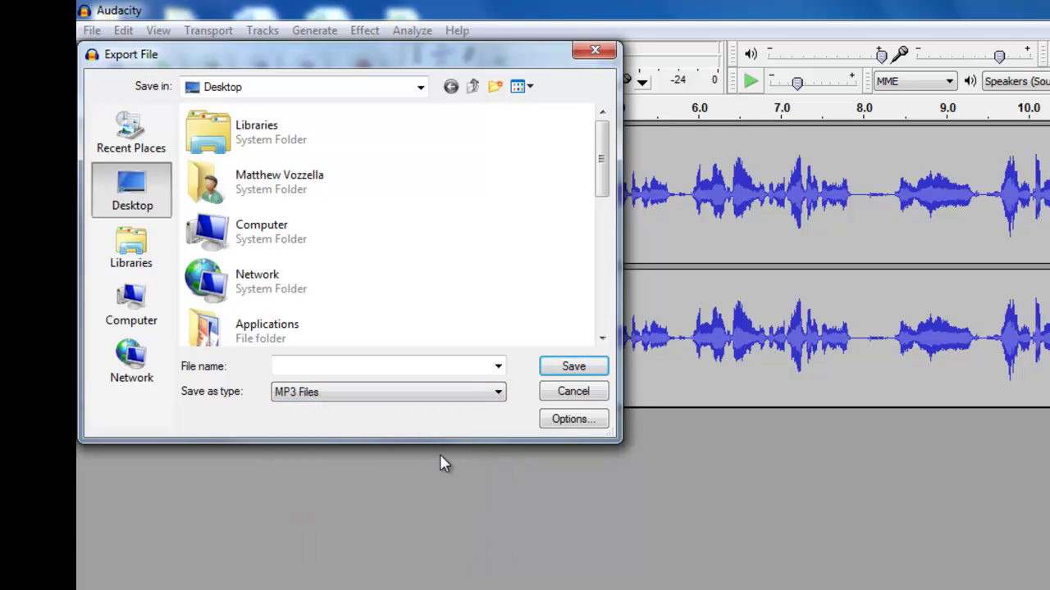
click(581, 361)
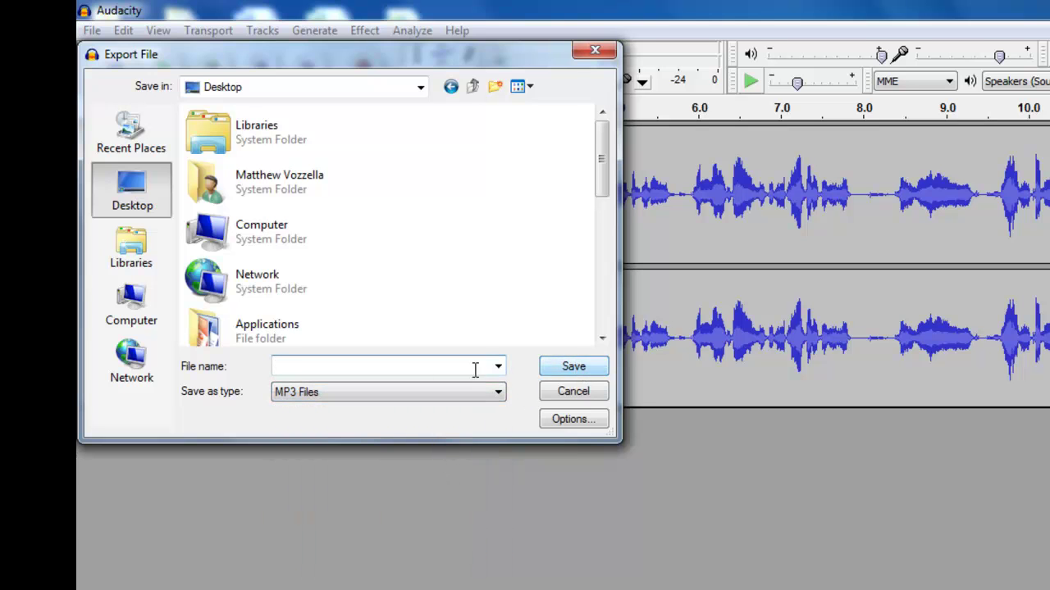
text(test)
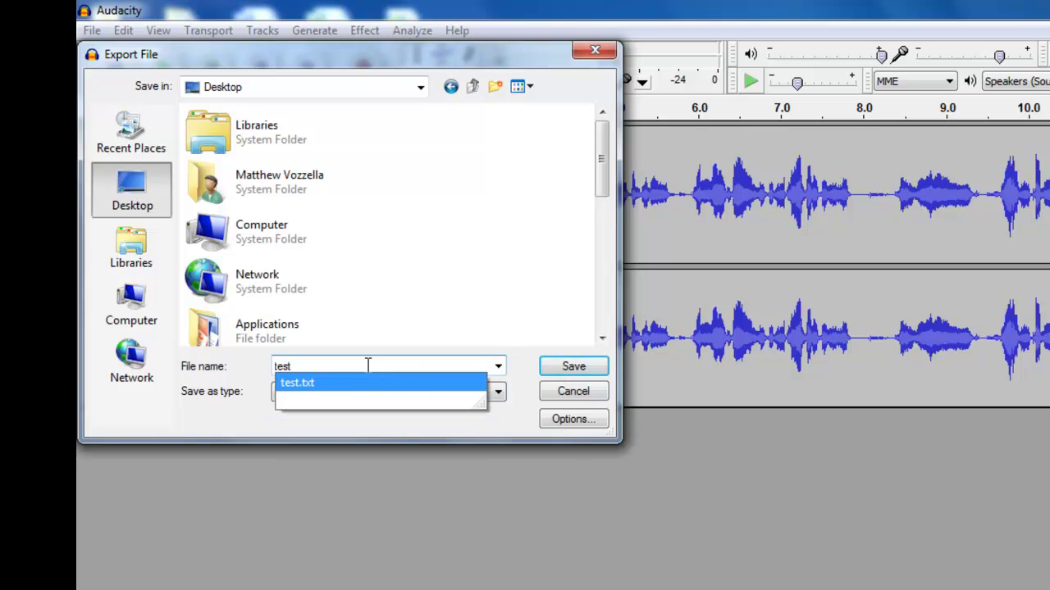
click(563, 368)
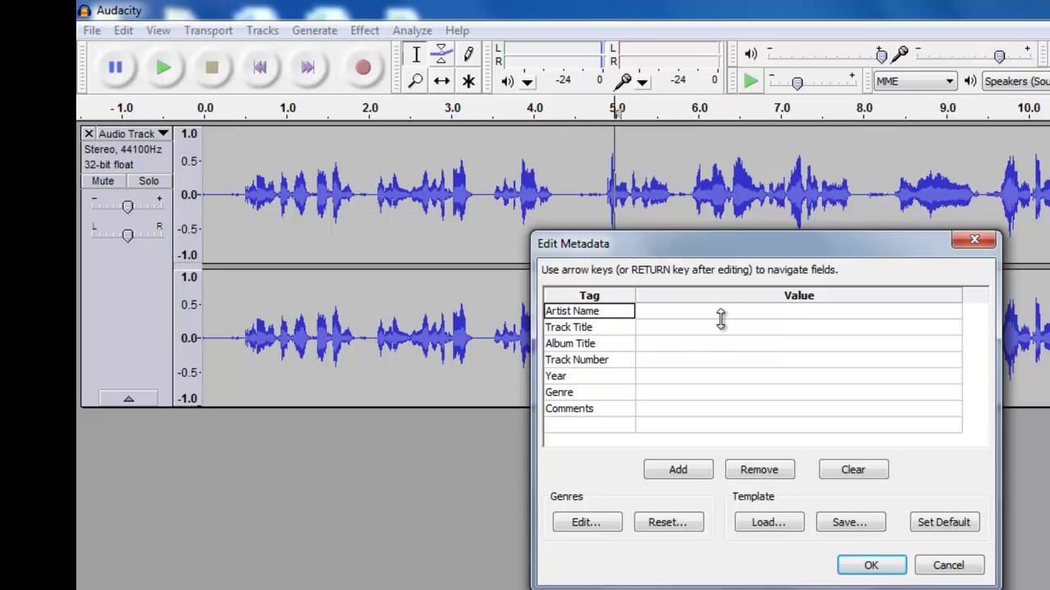
click(870, 565)
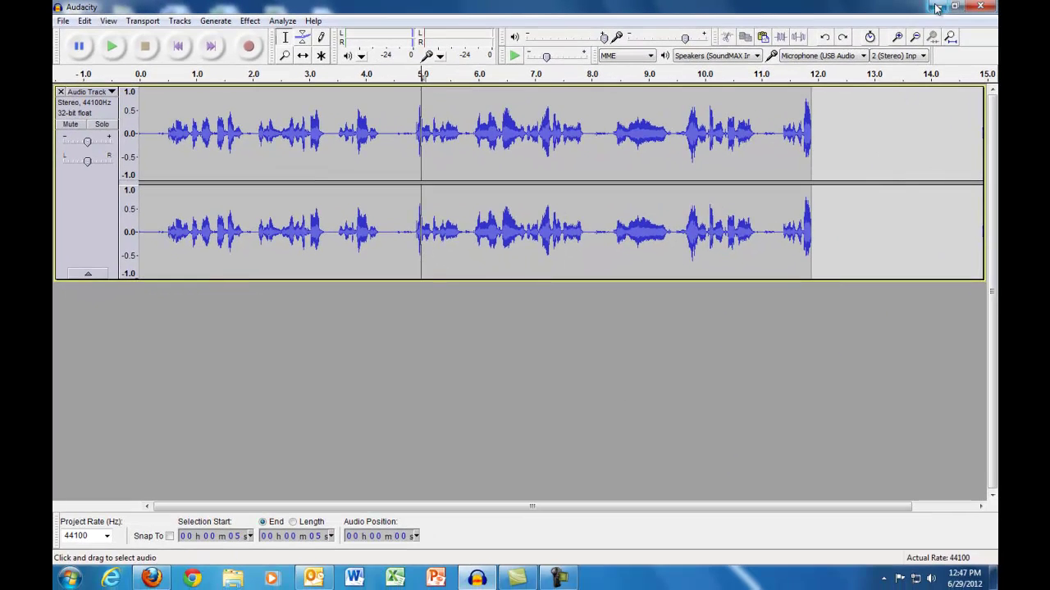
Switch to the desktop, play the exported test MP3 briefly in the media player, pause it and close the player.
click(936, 8)
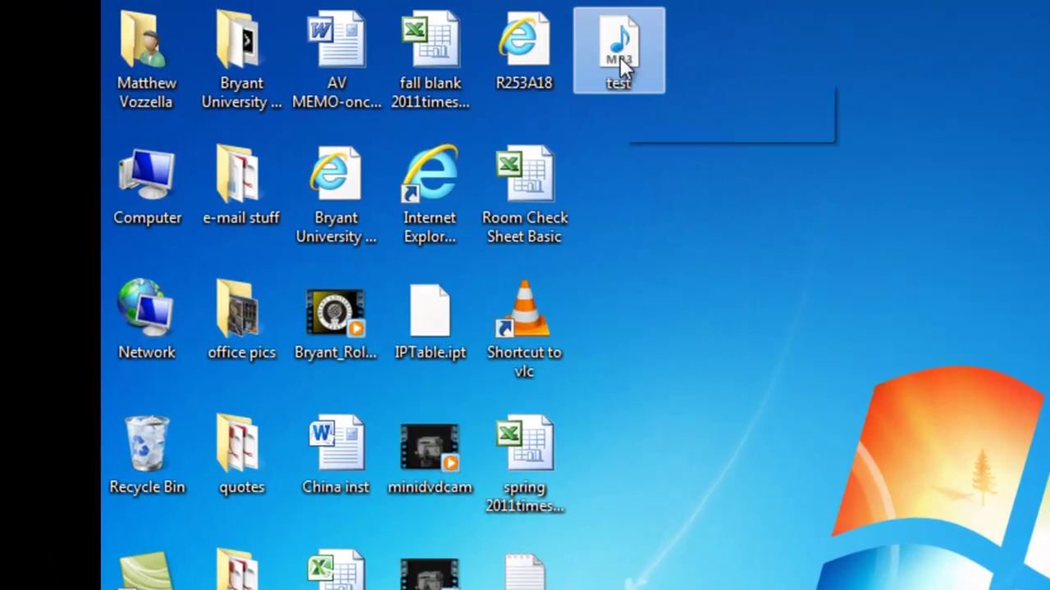
double_click(620, 56)
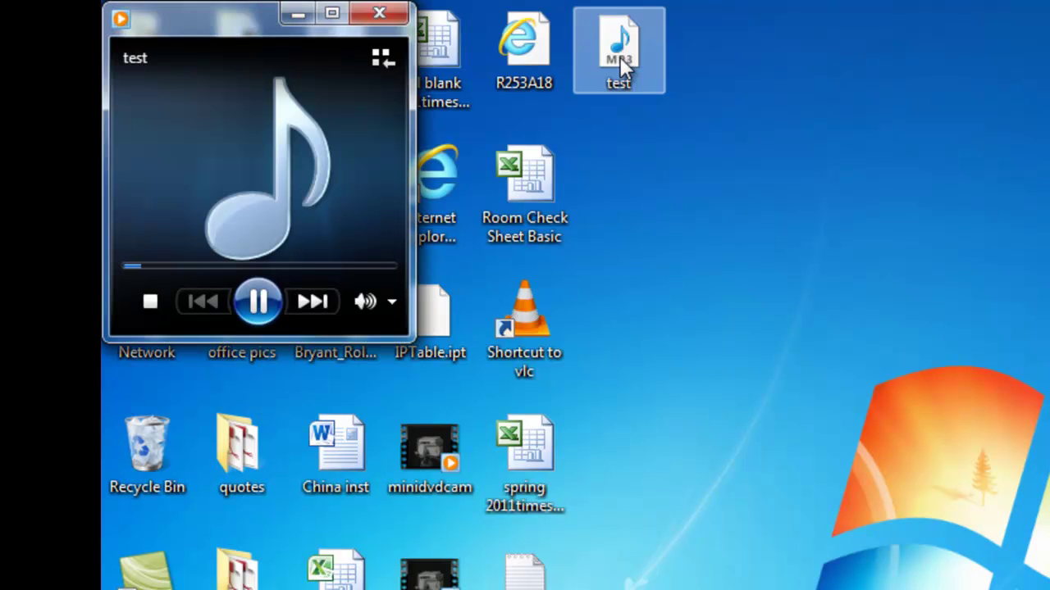
click(261, 310)
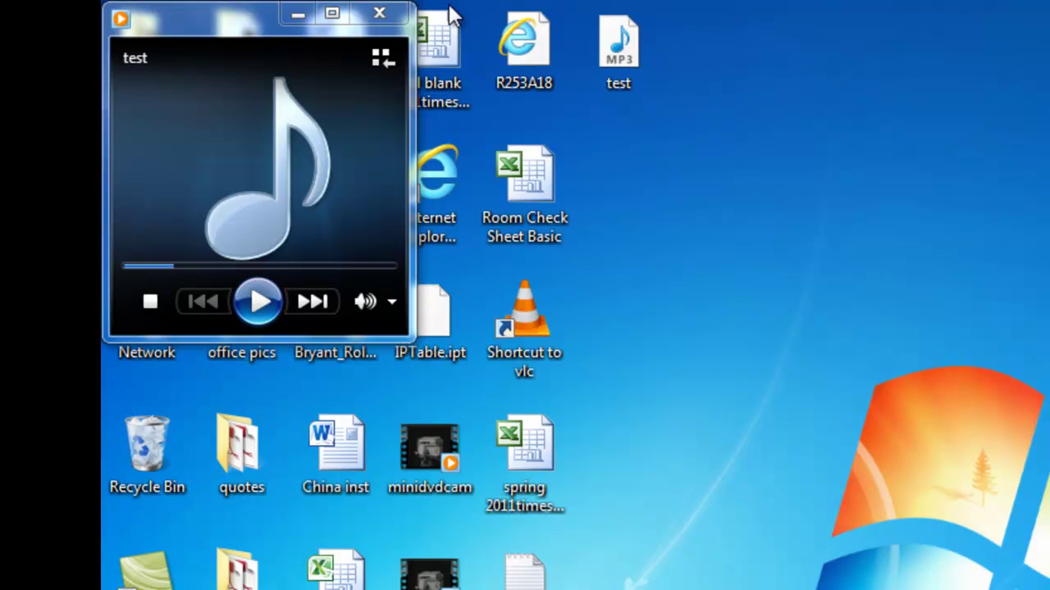
click(380, 14)
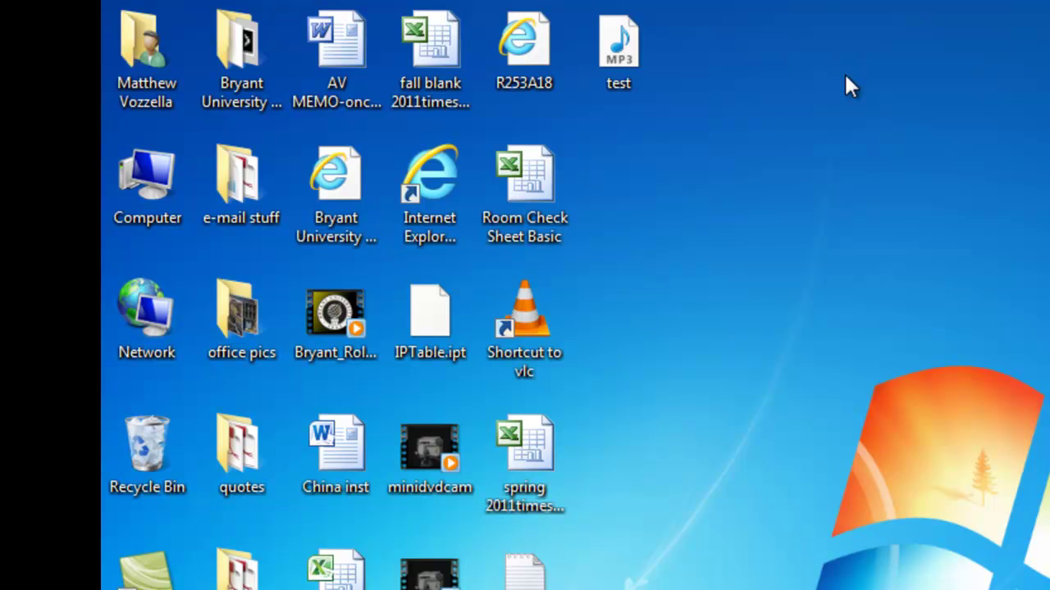